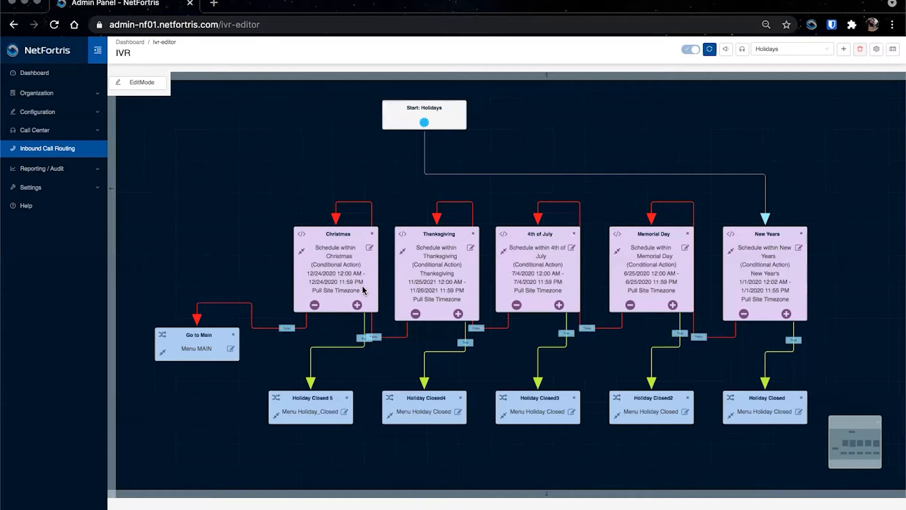
# Step: Start creating a new schedule and set its mode to Date
pyautogui.click(894, 51)
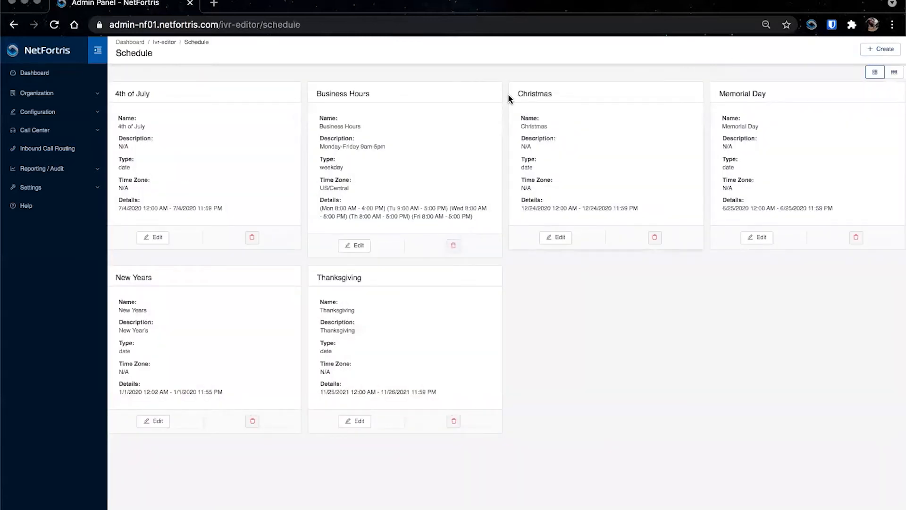
pyautogui.click(876, 49)
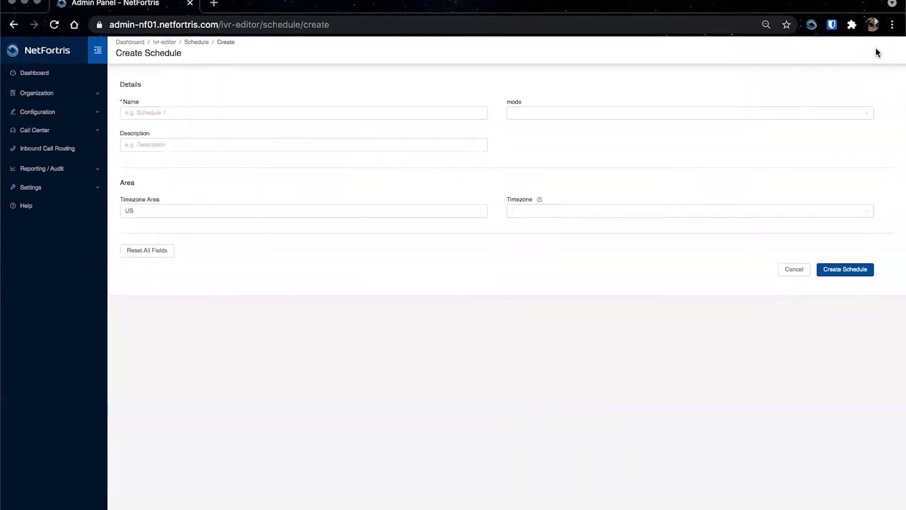
pyautogui.click(554, 113)
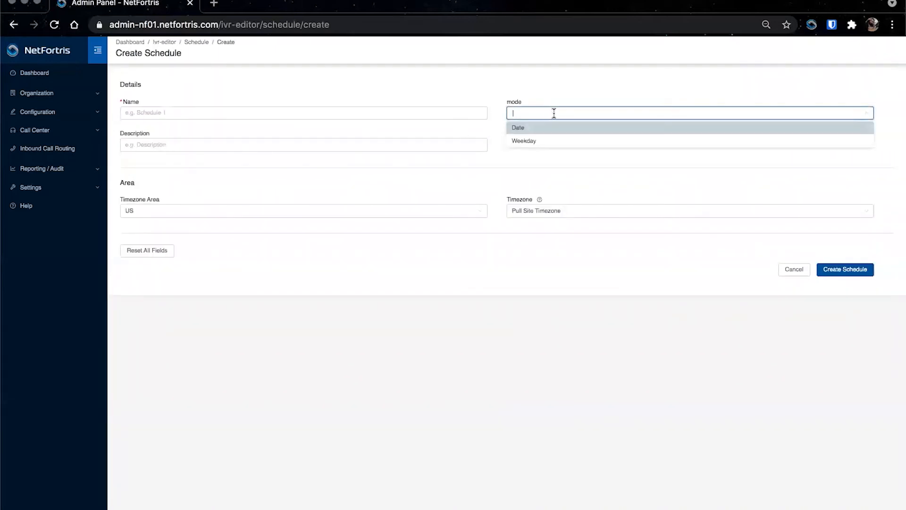
pyautogui.click(533, 141)
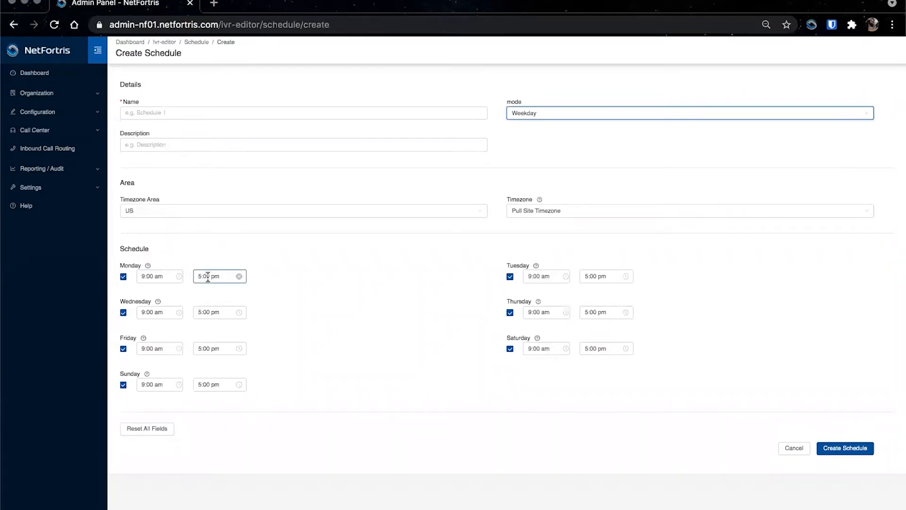
pyautogui.click(530, 114)
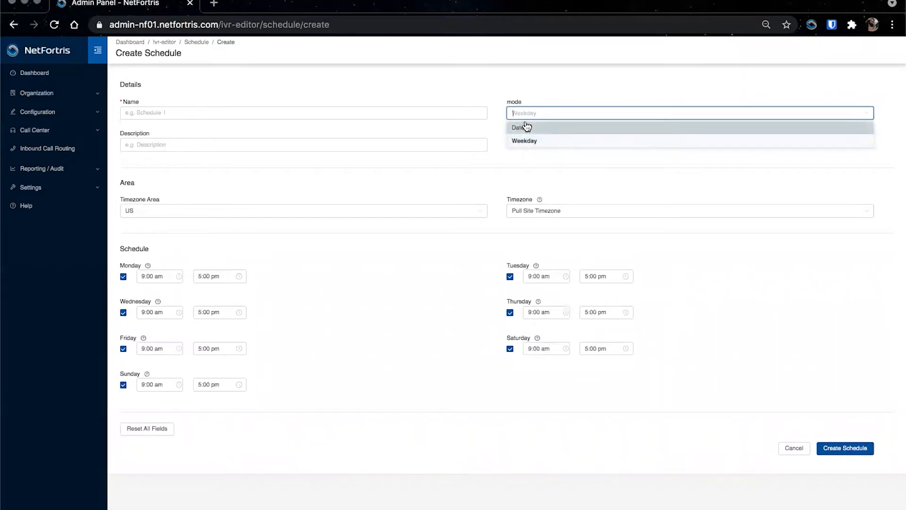
pyautogui.click(527, 127)
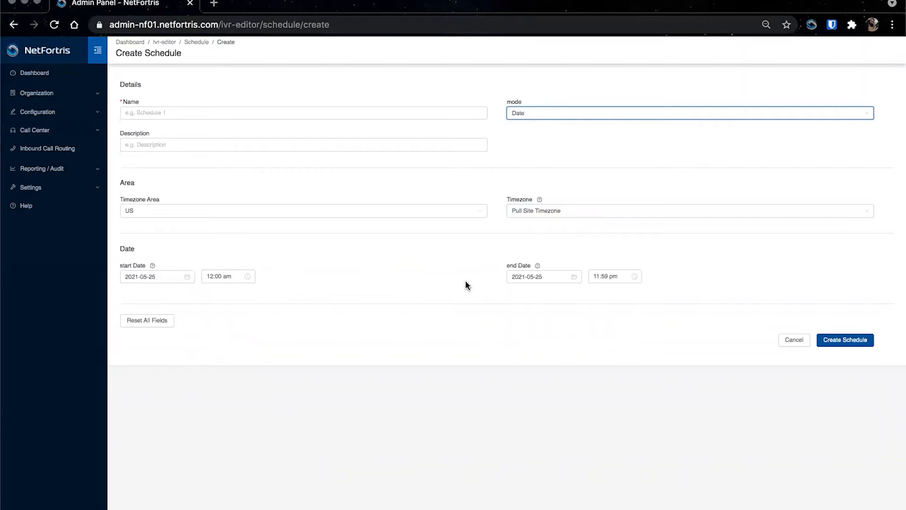
# Step: Name the schedule Labor Day and give it the description Labor Day
pyautogui.click(137, 112)
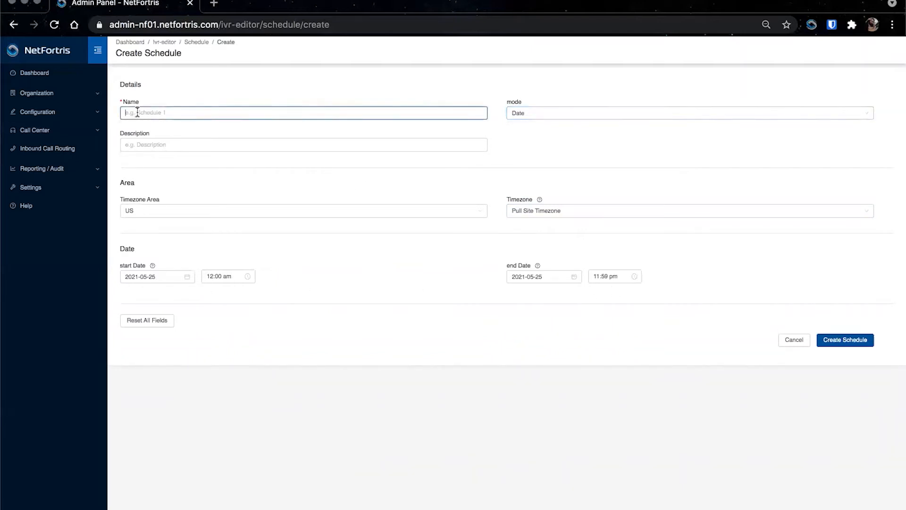
pyautogui.write('Labor Day')
pyautogui.click(134, 142)
pyautogui.write('Labor Da')
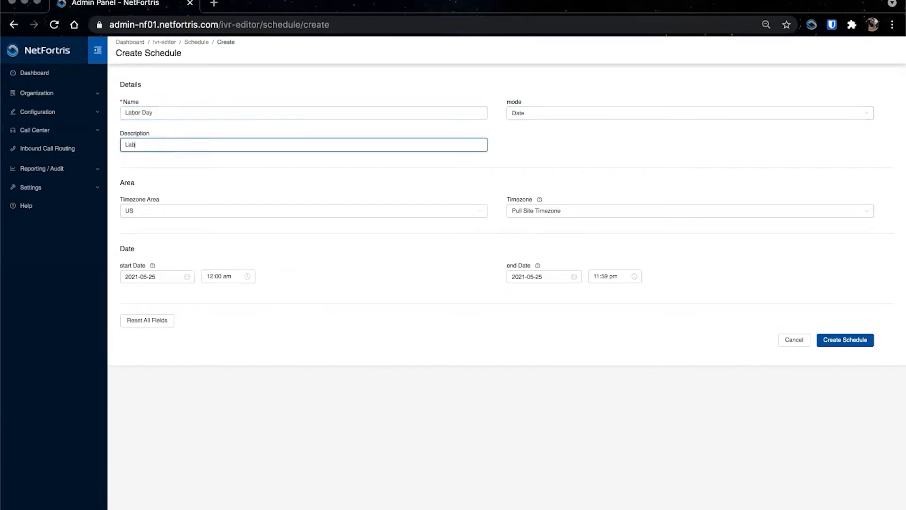
pyautogui.write('y')
# Step: Set the timezone area to US and keep the timezone as Pull Site Timezone
pyautogui.click(151, 210)
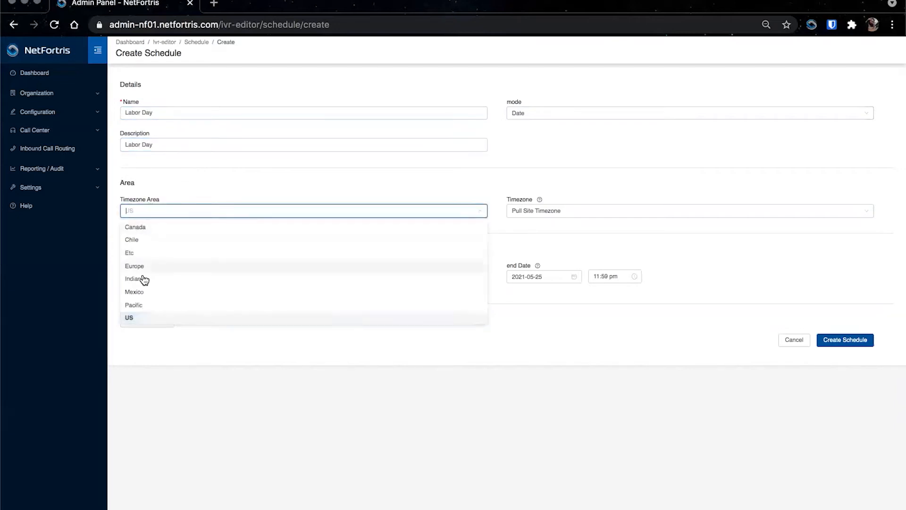
pyautogui.click(137, 319)
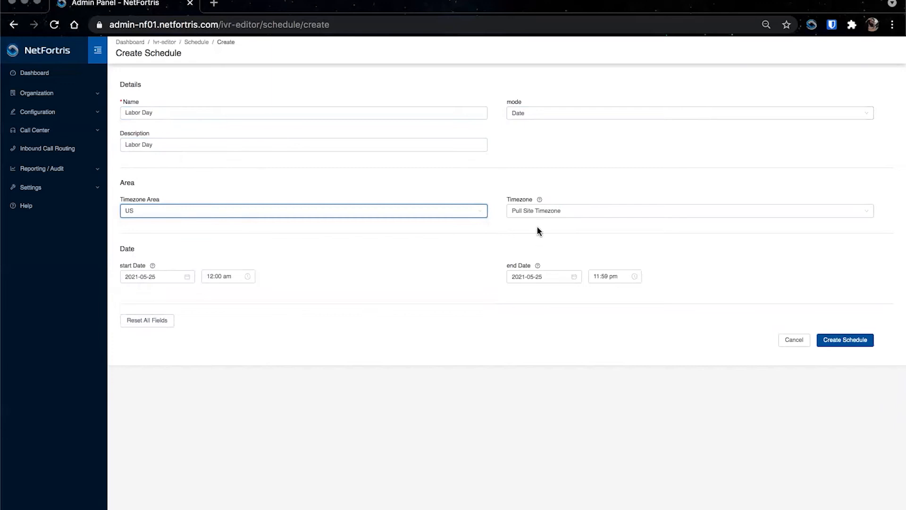
pyautogui.click(525, 215)
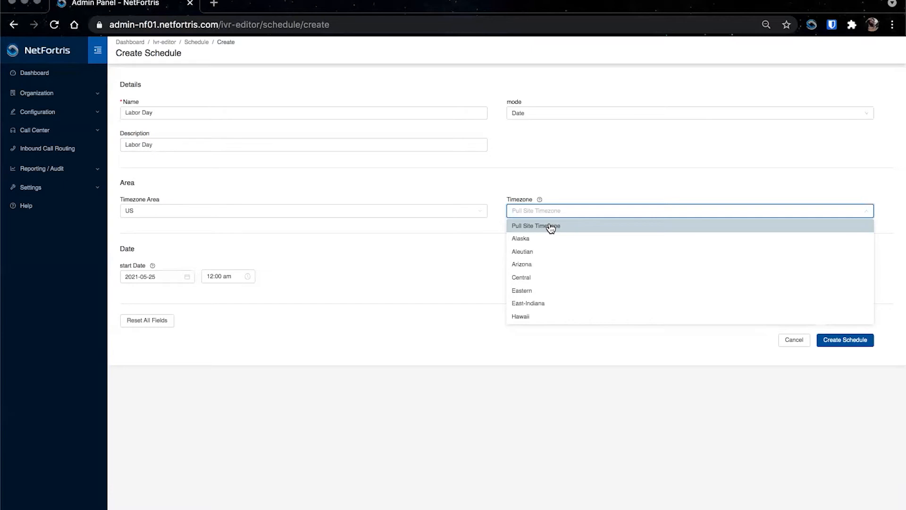
pyautogui.scroll(-2, 537, 279)
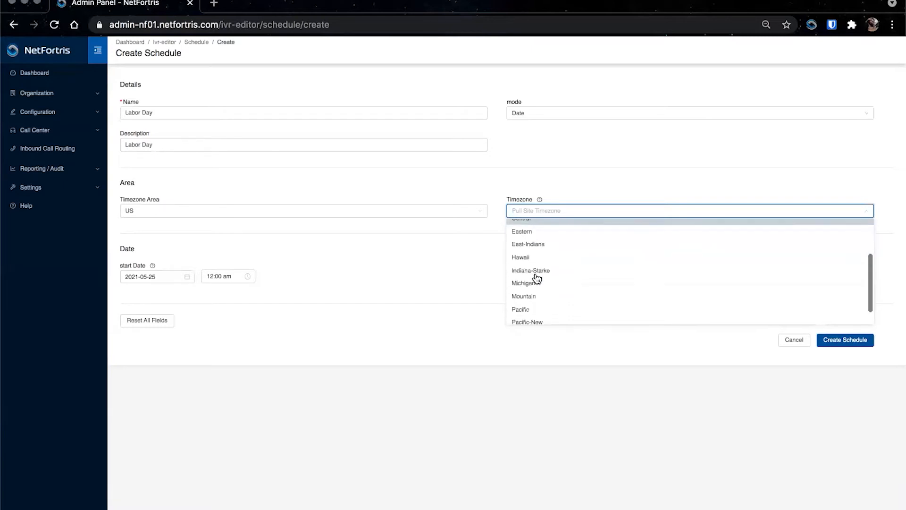
pyautogui.scroll(2, 537, 278)
pyautogui.click(527, 230)
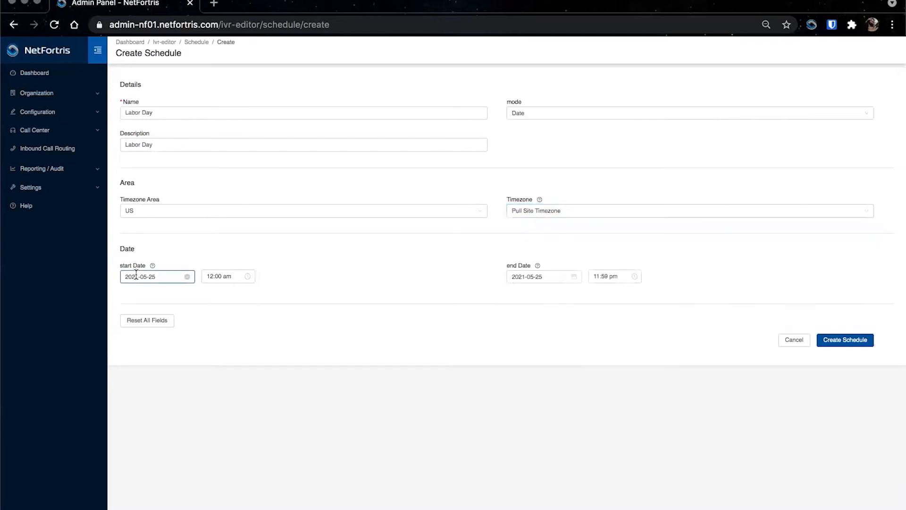
# Step: Set the schedule's start date to 2021-09-06
pyautogui.click(187, 277)
pyautogui.click(187, 276)
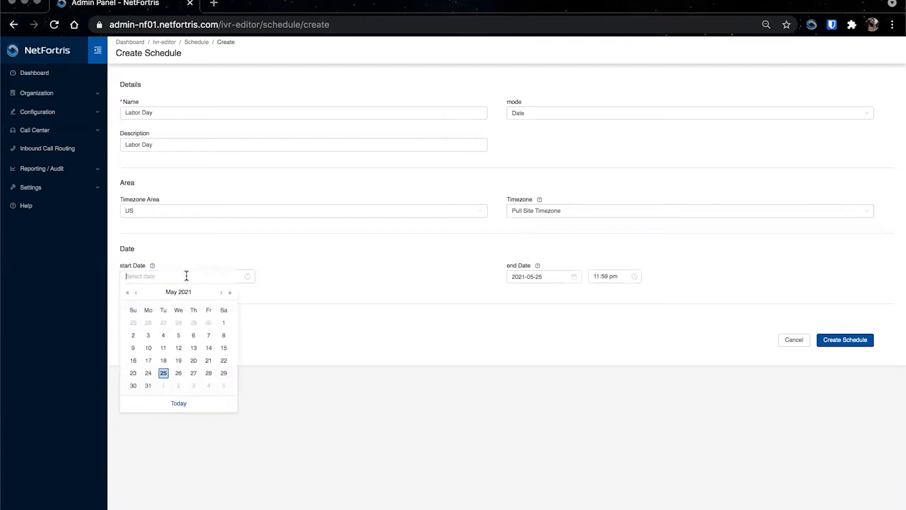
pyautogui.click(223, 292)
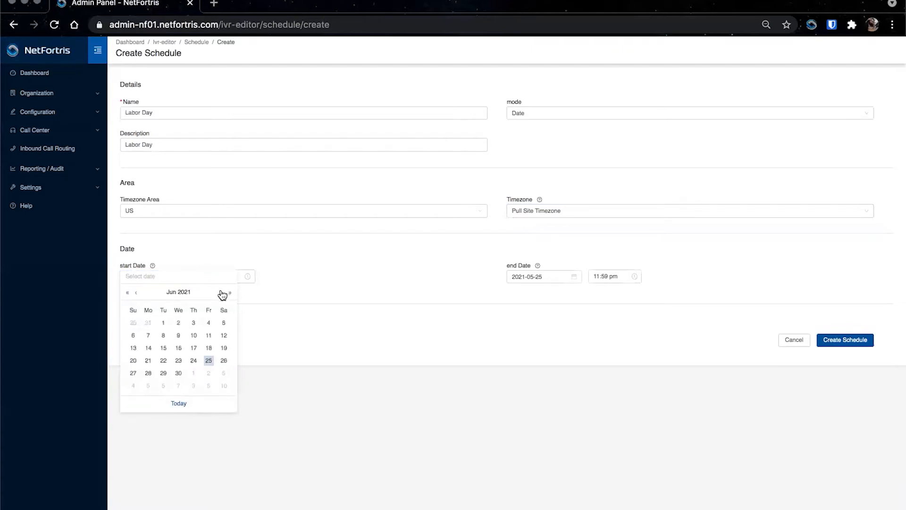
pyautogui.click(223, 292)
pyautogui.click(223, 292)
pyautogui.click(223, 293)
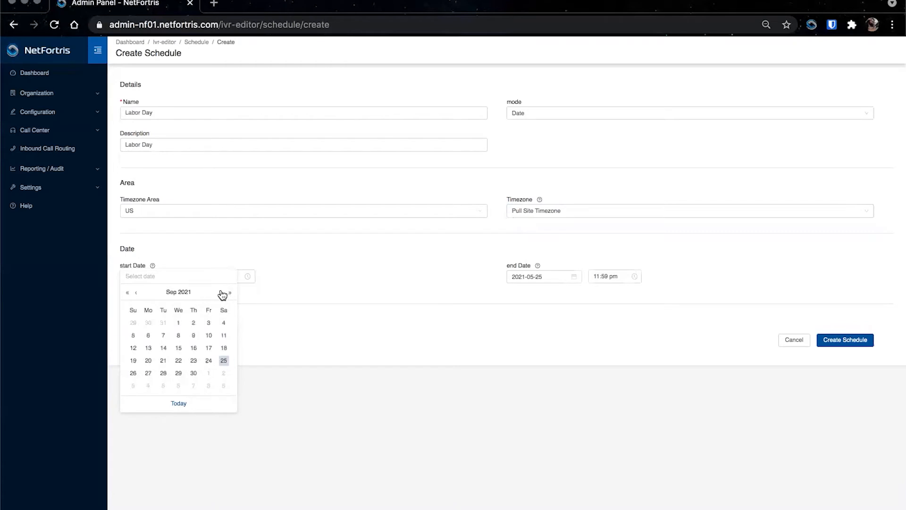
pyautogui.click(148, 335)
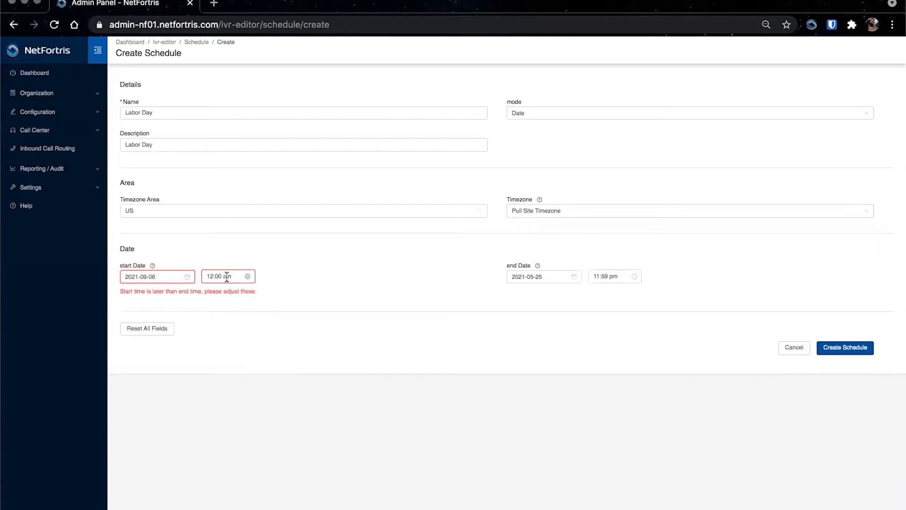
# Step: Set the end date to 2021-09-06 and create the schedule
pyautogui.click(574, 278)
pyautogui.click(571, 277)
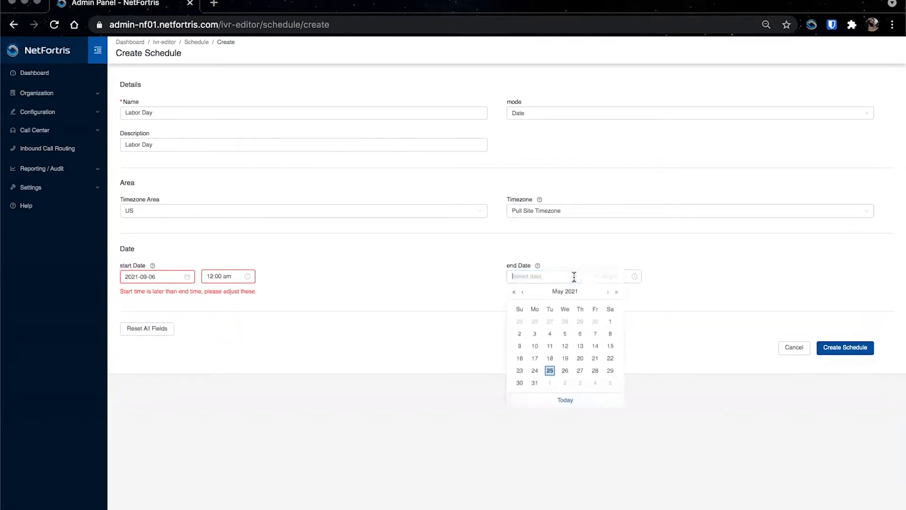
pyautogui.click(609, 293)
pyautogui.click(609, 293)
pyautogui.click(608, 293)
pyautogui.click(608, 293)
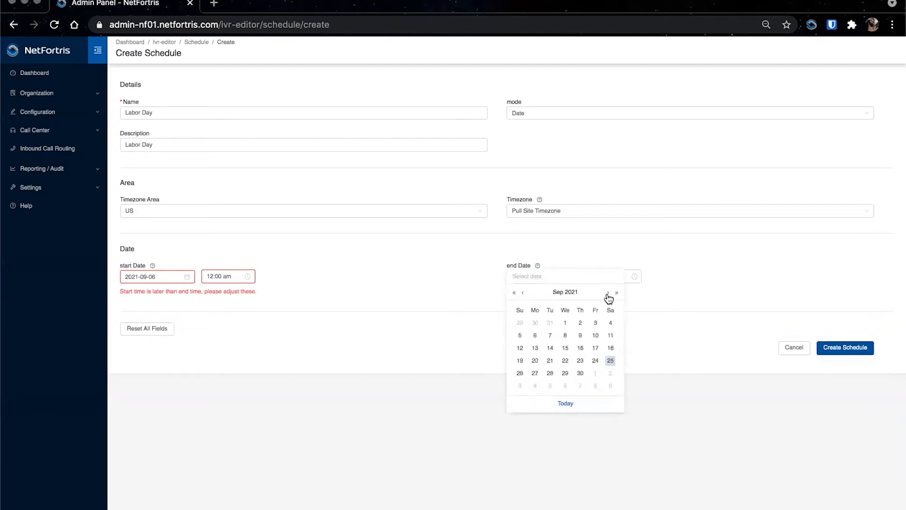
pyautogui.click(535, 335)
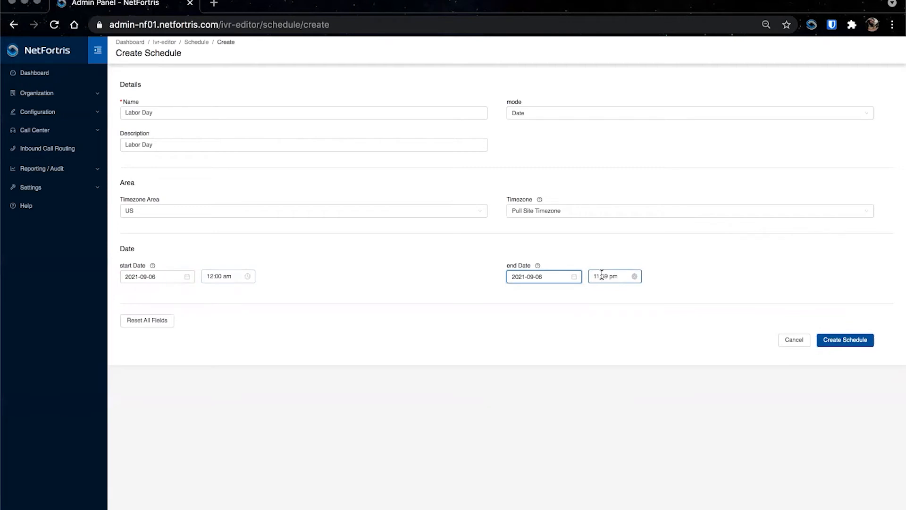
pyautogui.click(844, 340)
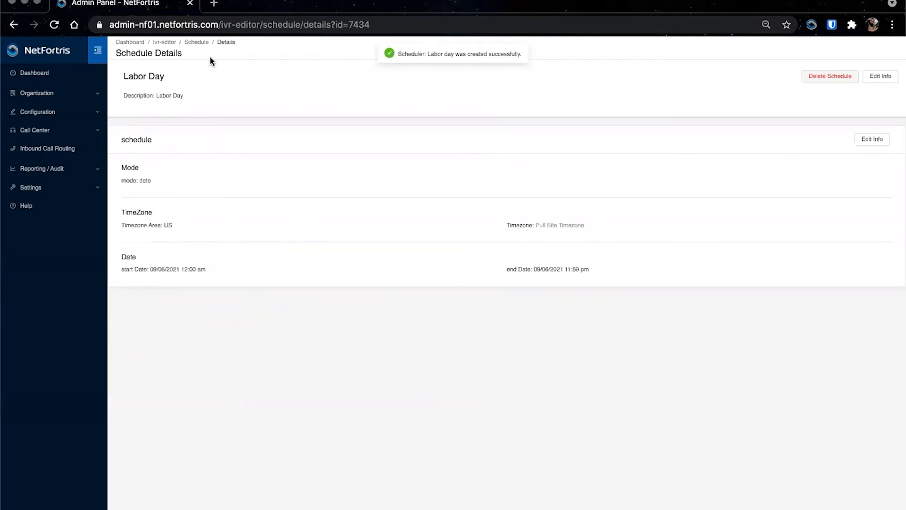
# Step: Return to inbound call routing and open the Holidays IVR flow
pyautogui.click(197, 42)
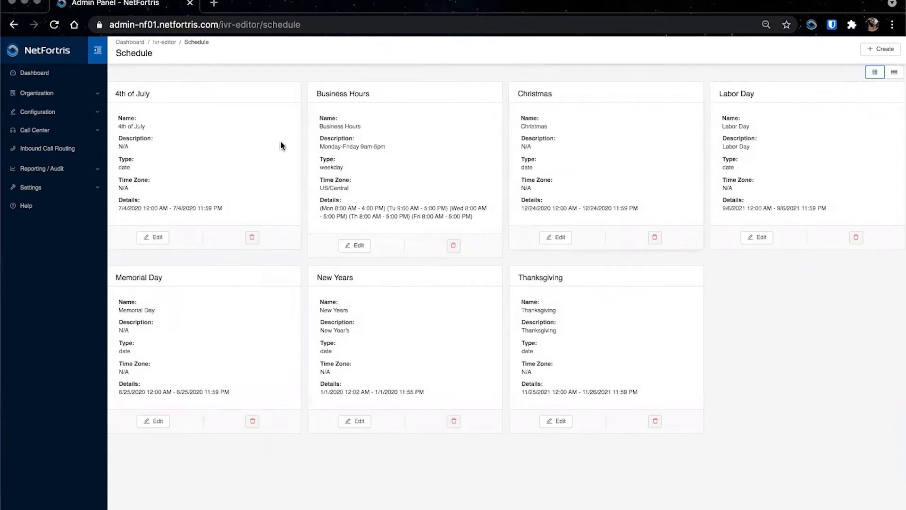
pyautogui.click(61, 150)
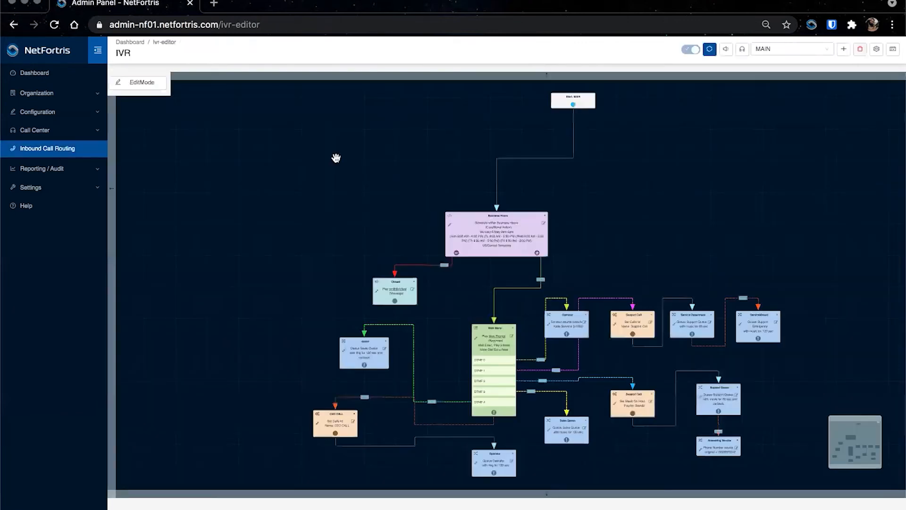
pyautogui.click(765, 48)
pyautogui.write('holi')
pyautogui.click(764, 63)
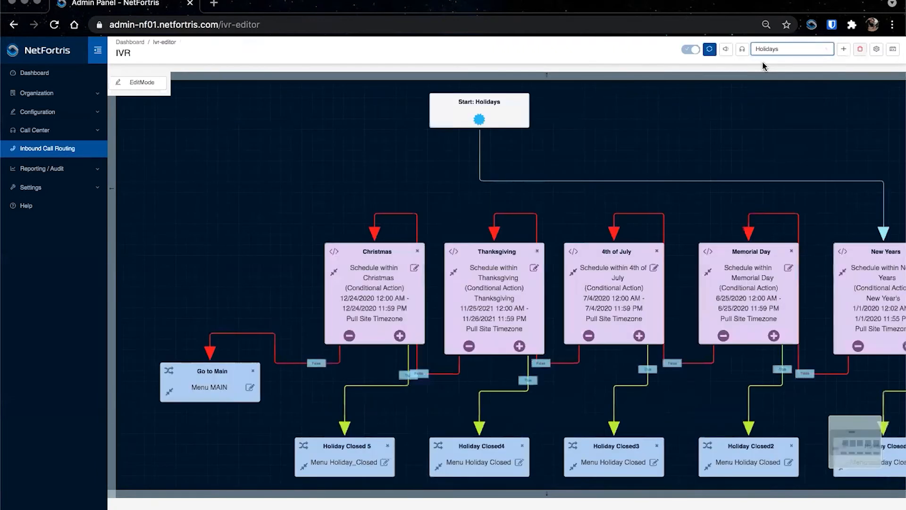
# Step: Move the Go to Main node further left of the holiday conditional nodes
pyautogui.moveTo(715, 132); pyautogui.dragTo(670, 109)
pyautogui.scroll(-1, 378, 261)
pyautogui.scroll(-1, 378, 262)
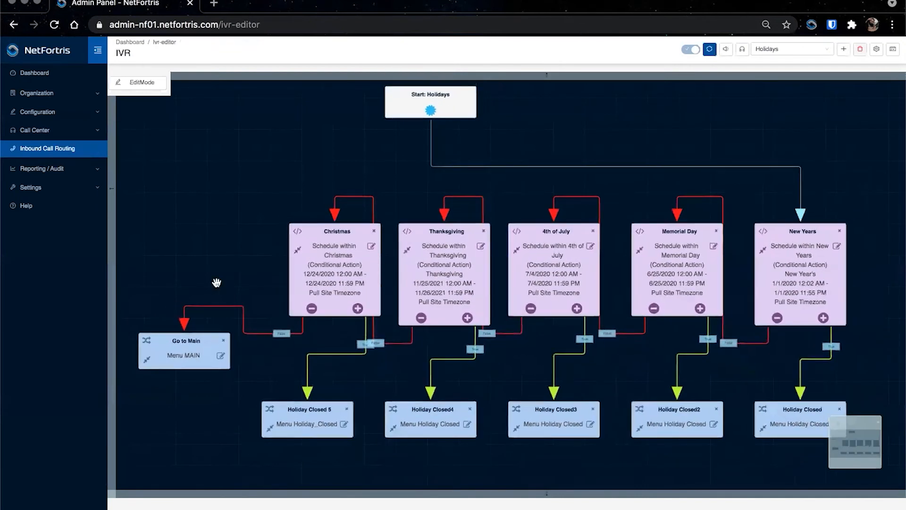
pyautogui.click(185, 323)
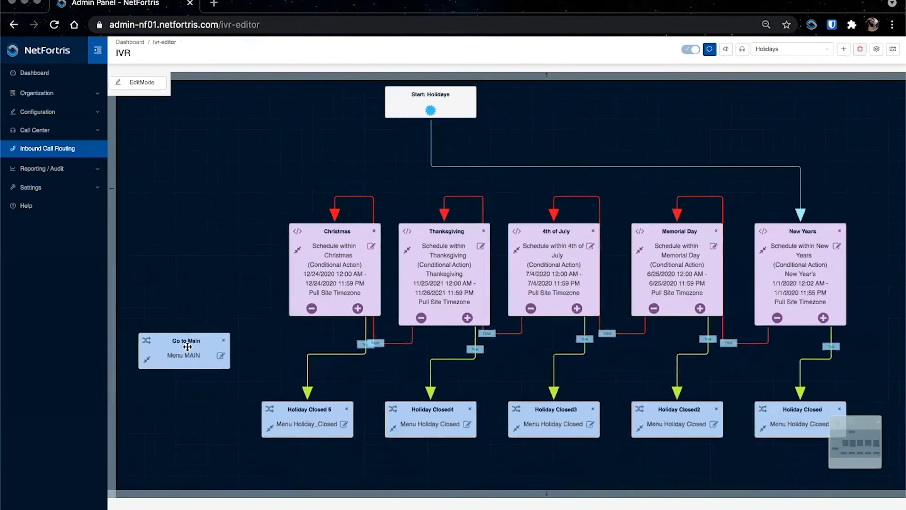
pyautogui.scroll(-1, 185, 343)
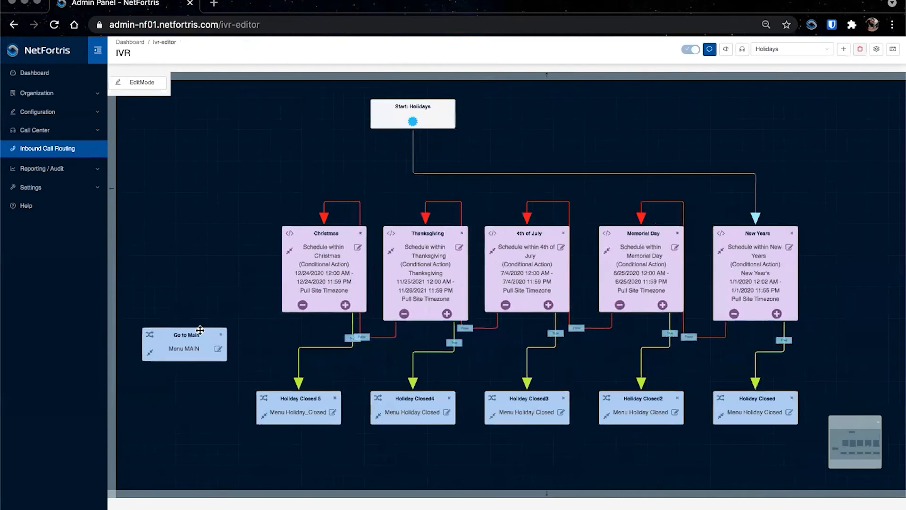
pyautogui.click(176, 339)
pyautogui.moveTo(176, 339); pyautogui.dragTo(164, 339)
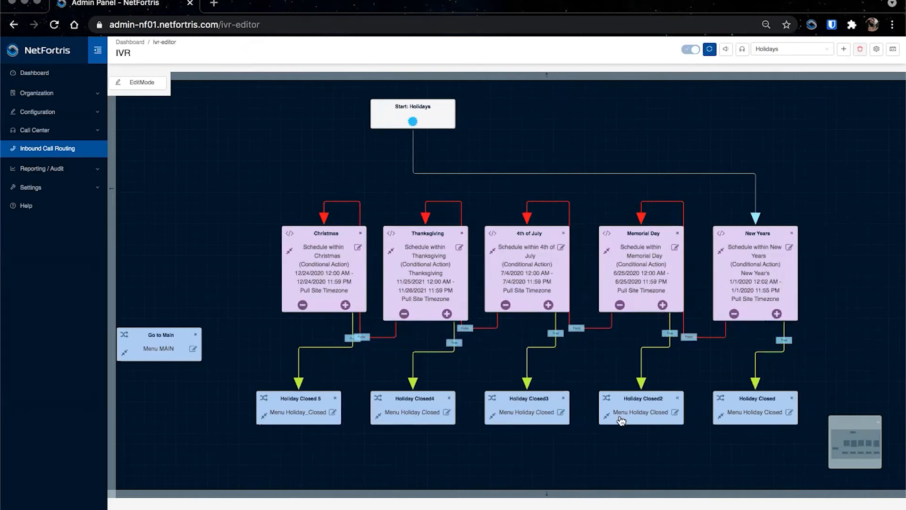
pyautogui.moveTo(220, 311); pyautogui.dragTo(203, 348)
# Step: Add a new Conditional node of type Schedule named Labor Day
pyautogui.click(150, 83)
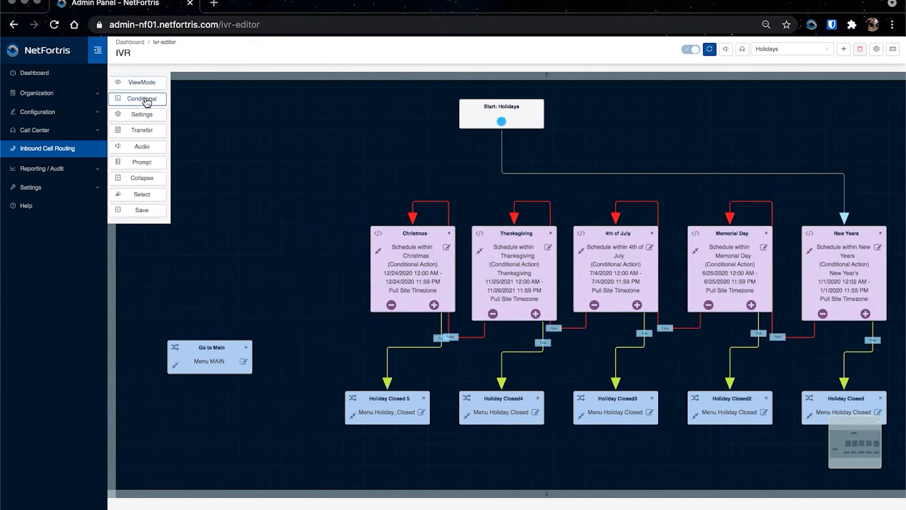
pyautogui.click(147, 100)
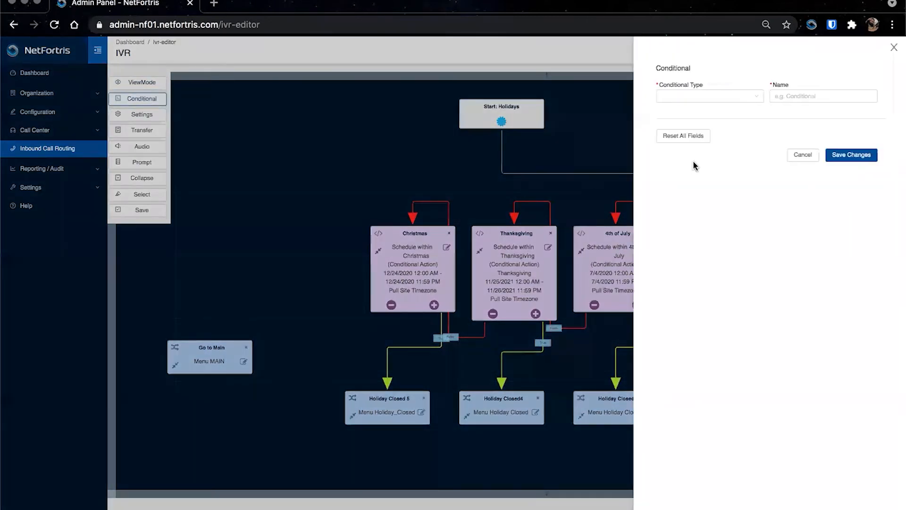
pyautogui.click(706, 96)
pyautogui.click(684, 137)
pyautogui.click(808, 97)
pyautogui.moveTo(808, 98); pyautogui.dragTo(768, 96)
pyautogui.write('La')
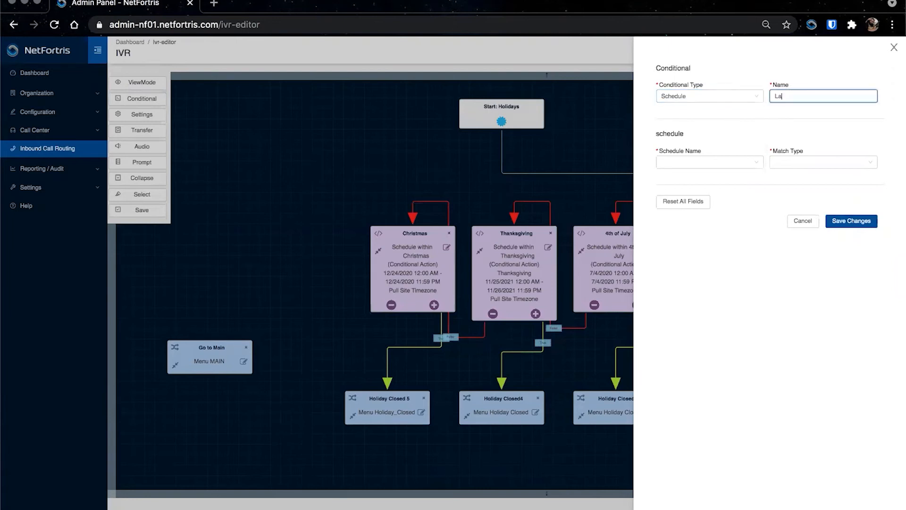
pyautogui.write('bor Day')
# Step: Set the conditional's schedule to Labor Day with match type within, and save the node
pyautogui.click(707, 161)
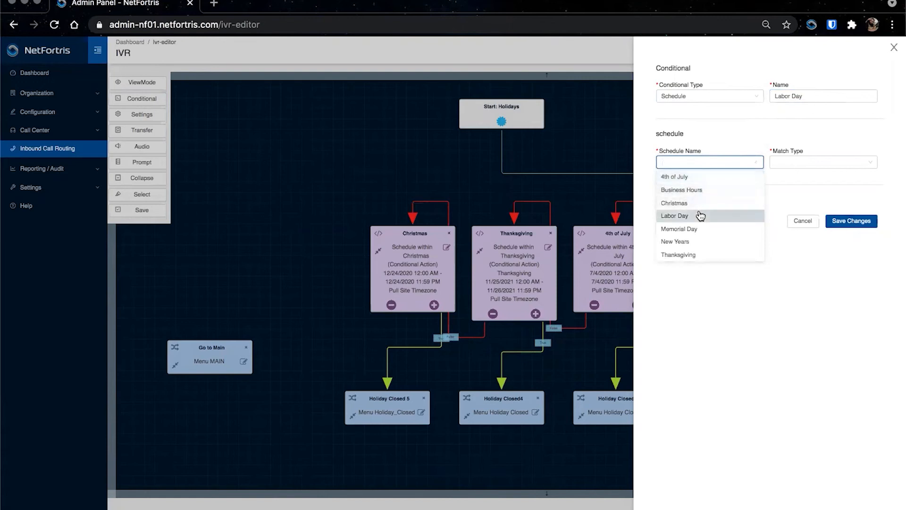
pyautogui.click(700, 215)
pyautogui.click(792, 162)
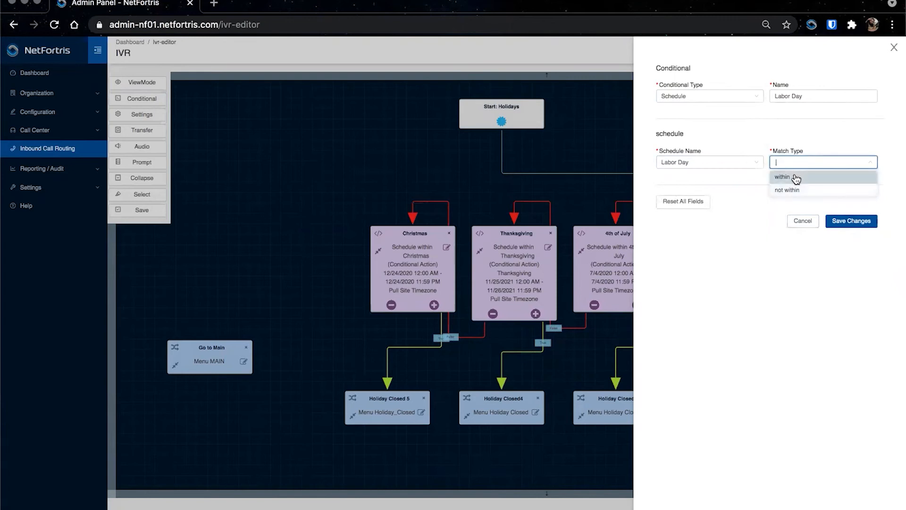
pyautogui.click(796, 177)
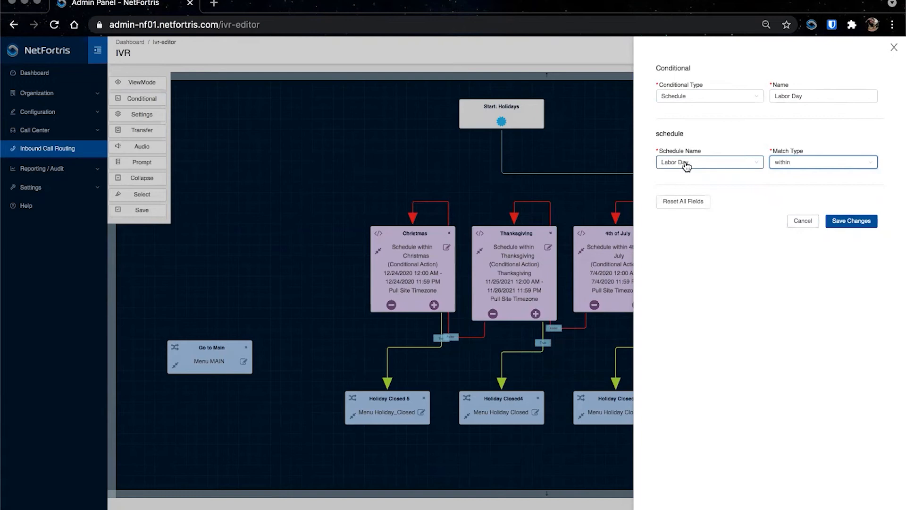
pyautogui.click(787, 165)
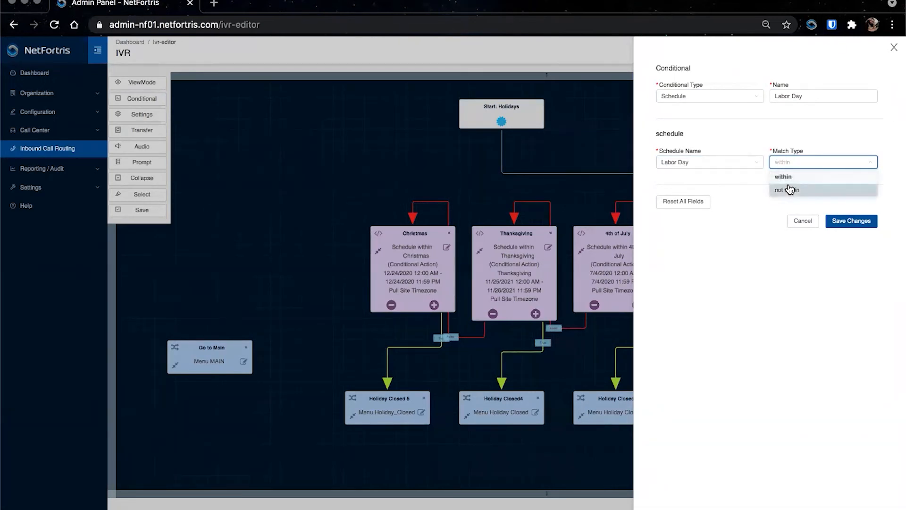
pyautogui.click(787, 178)
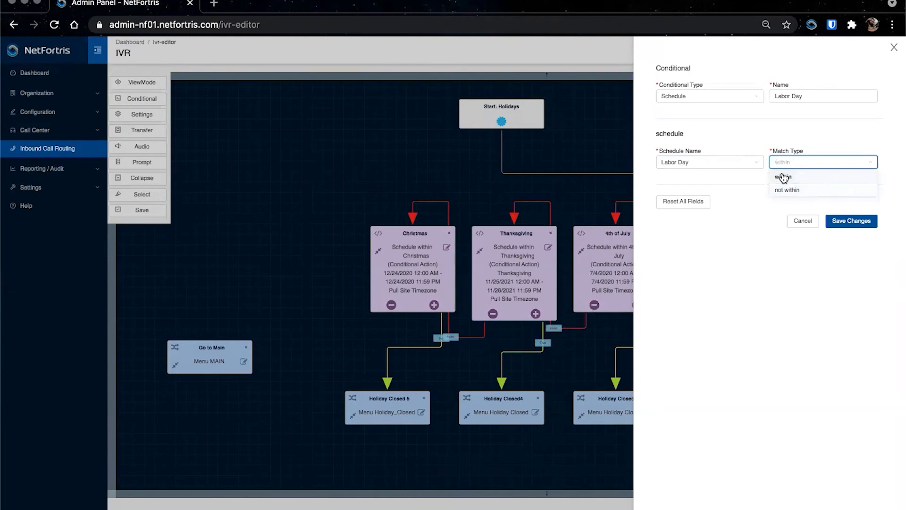
pyautogui.click(842, 220)
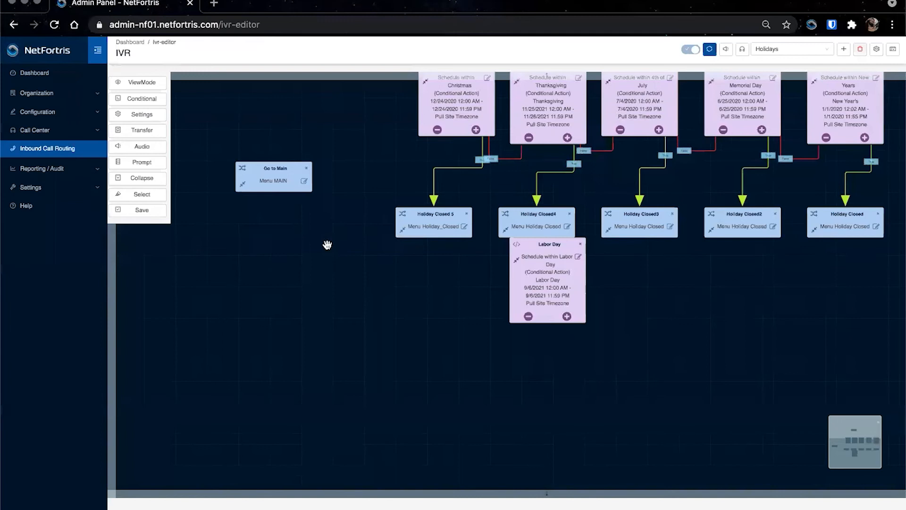
# Step: Place the Labor Day node left of Christmas and connect Christmas's false output to it
pyautogui.moveTo(327, 245); pyautogui.dragTo(427, 344)
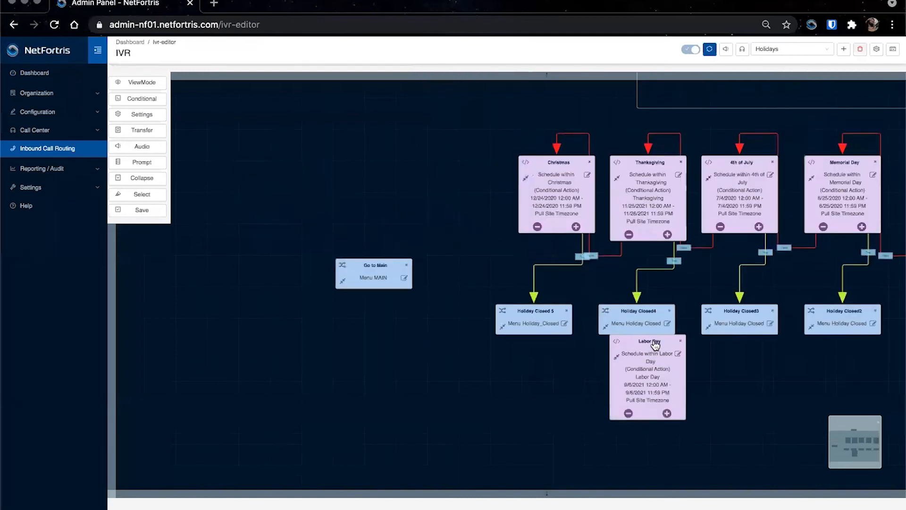
pyautogui.moveTo(651, 336); pyautogui.dragTo(426, 166)
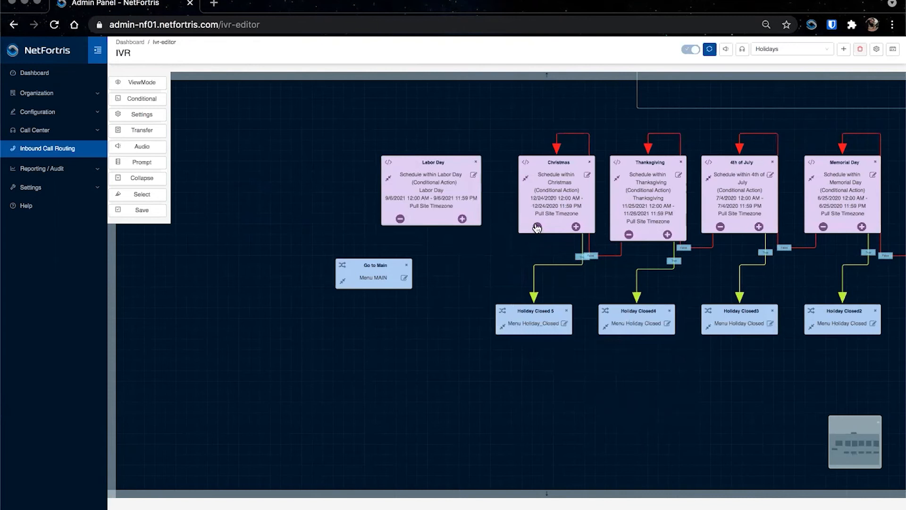
pyautogui.moveTo(537, 228); pyautogui.dragTo(452, 188)
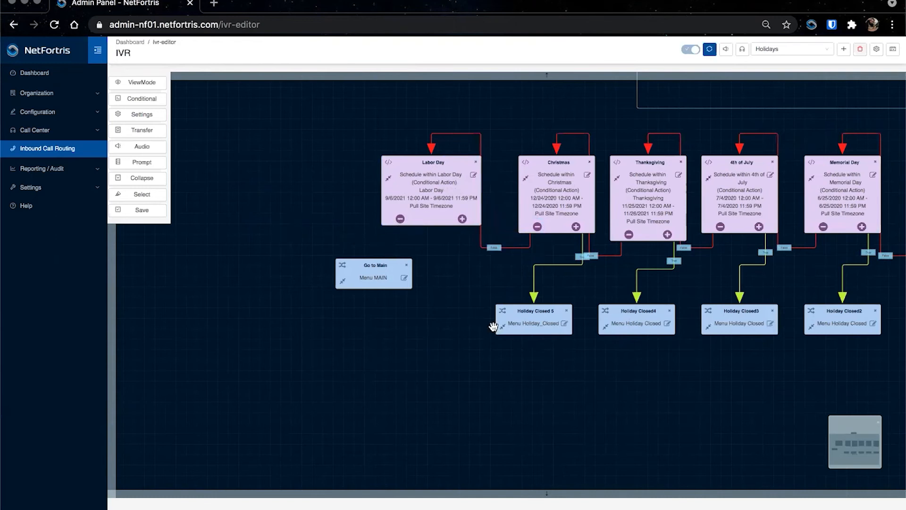
# Step: Add a Menu Transfer node named Holiday Closed 6 that goes to the Holiday_Closed call menu
pyautogui.click(142, 132)
pyautogui.click(744, 97)
pyautogui.click(705, 202)
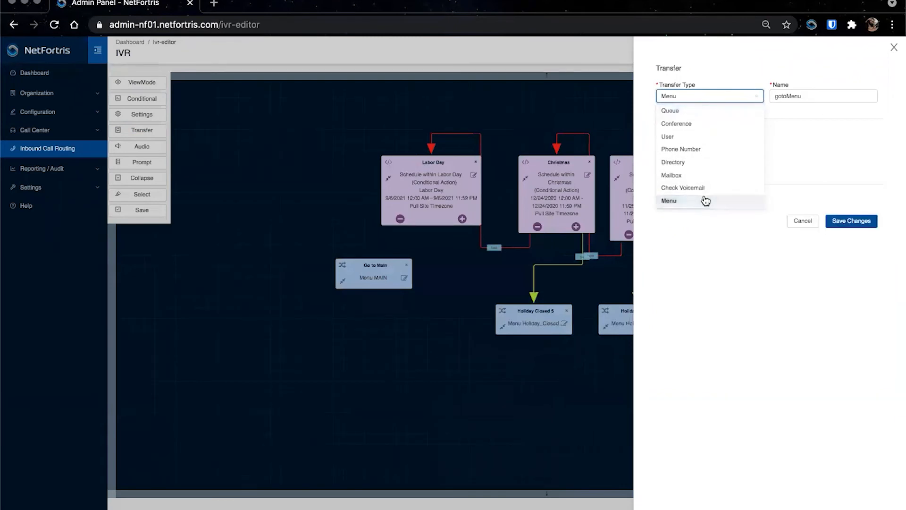
pyautogui.moveTo(808, 96); pyautogui.dragTo(757, 101)
pyautogui.write('Holiday Closed')
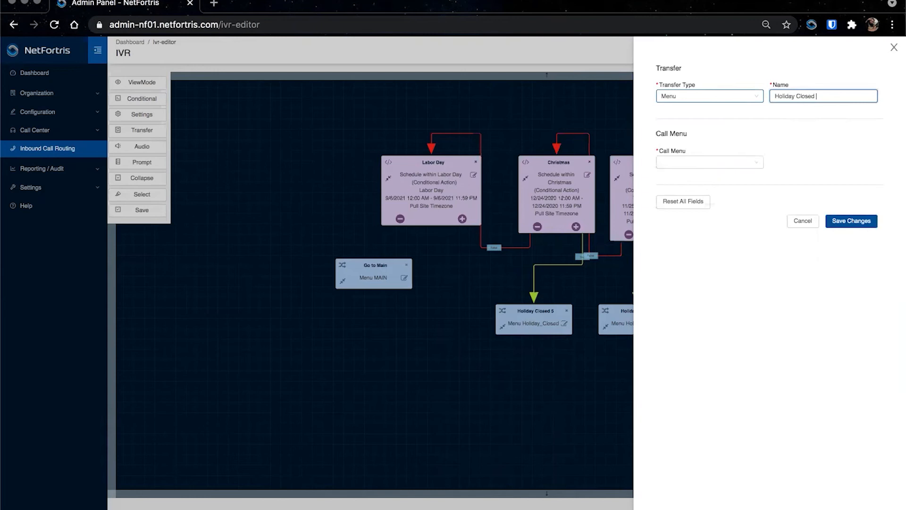
pyautogui.write(' 6')
pyautogui.click(718, 159)
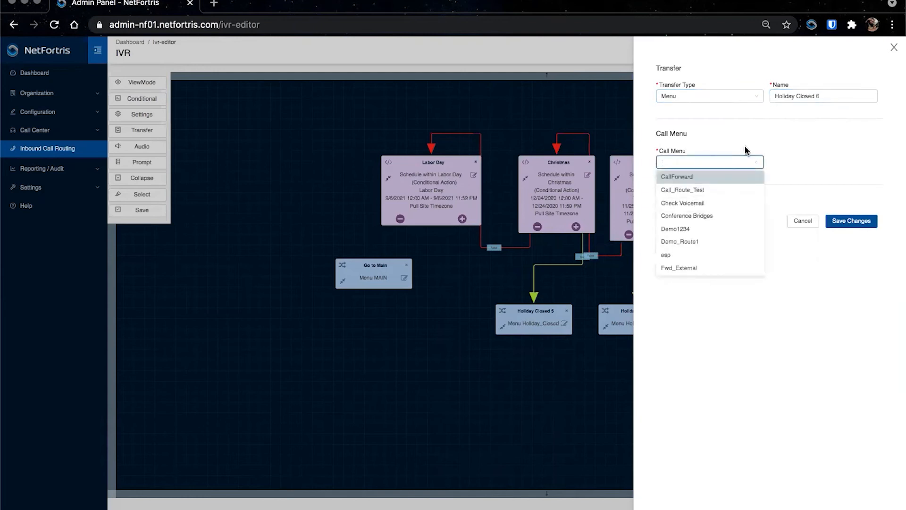
pyautogui.write('hol')
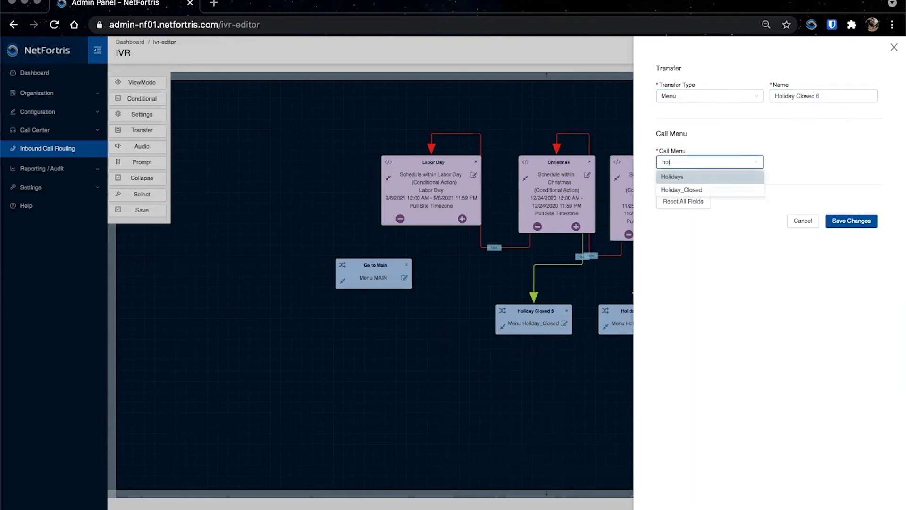
pyautogui.click(683, 191)
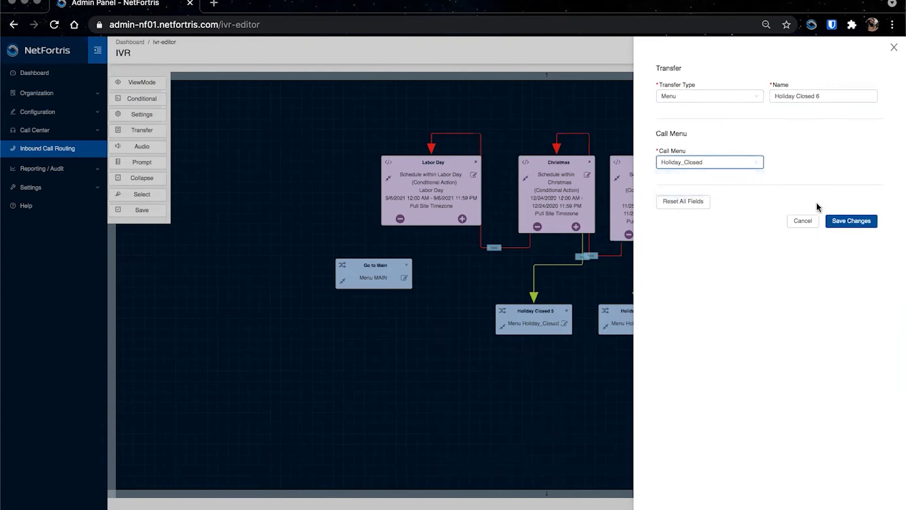
pyautogui.click(852, 221)
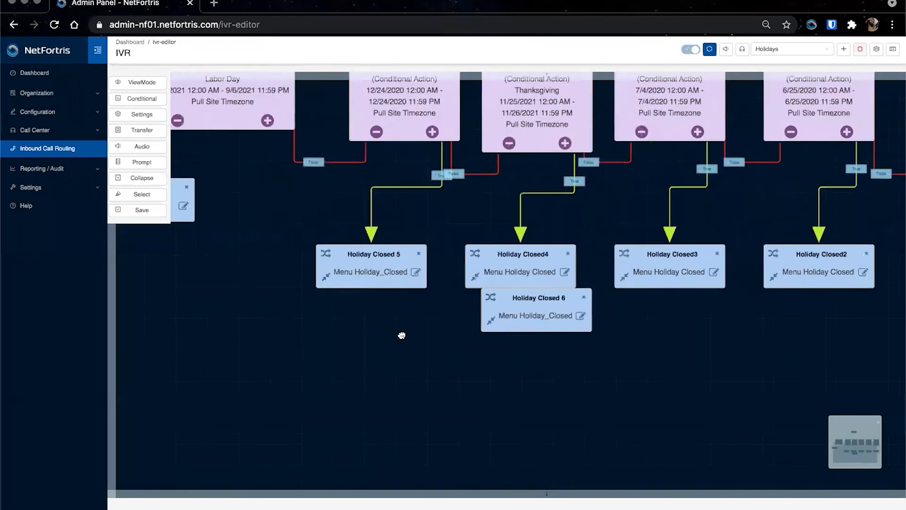
# Step: Place Holiday Closed 6 below Labor Day and connect Labor Day's true output to it
pyautogui.moveTo(717, 333); pyautogui.dragTo(419, 290)
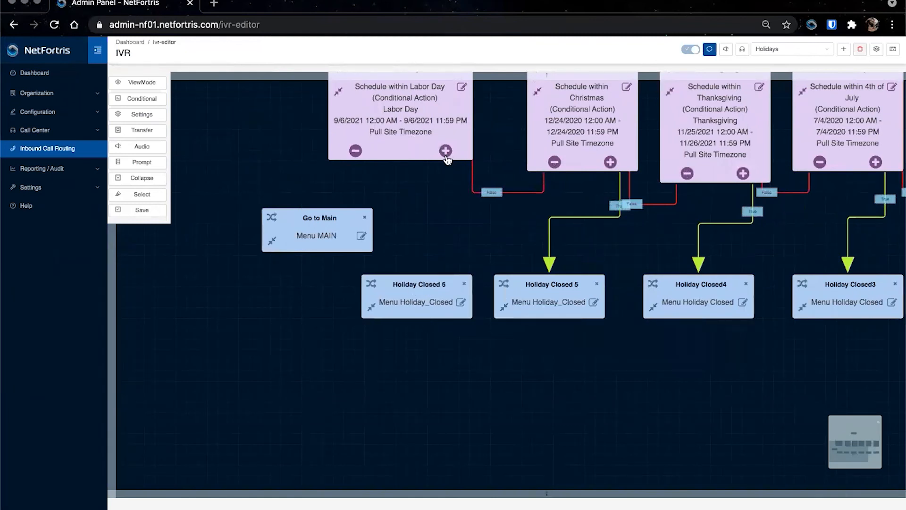
pyautogui.moveTo(445, 151); pyautogui.dragTo(430, 287)
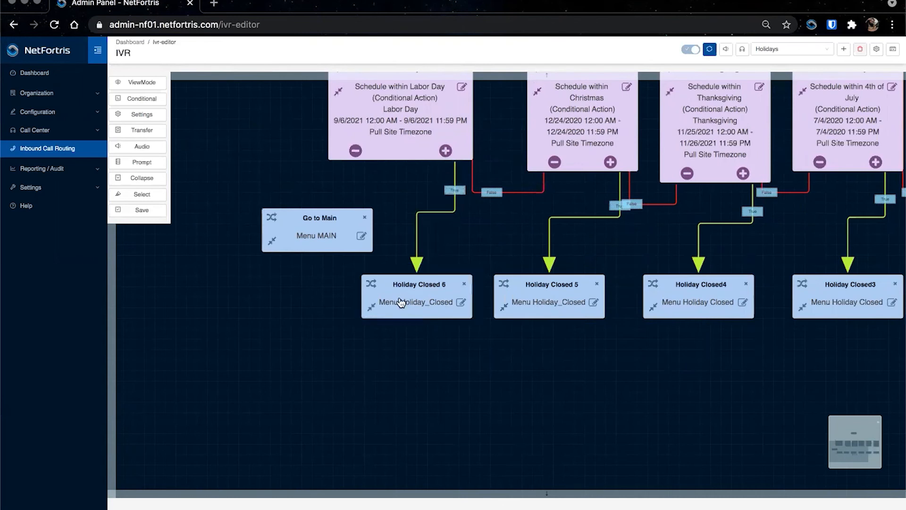
# Step: Connect the Labor Day node's false output to the Go to Main node and save the flow
pyautogui.moveTo(356, 152); pyautogui.dragTo(285, 230)
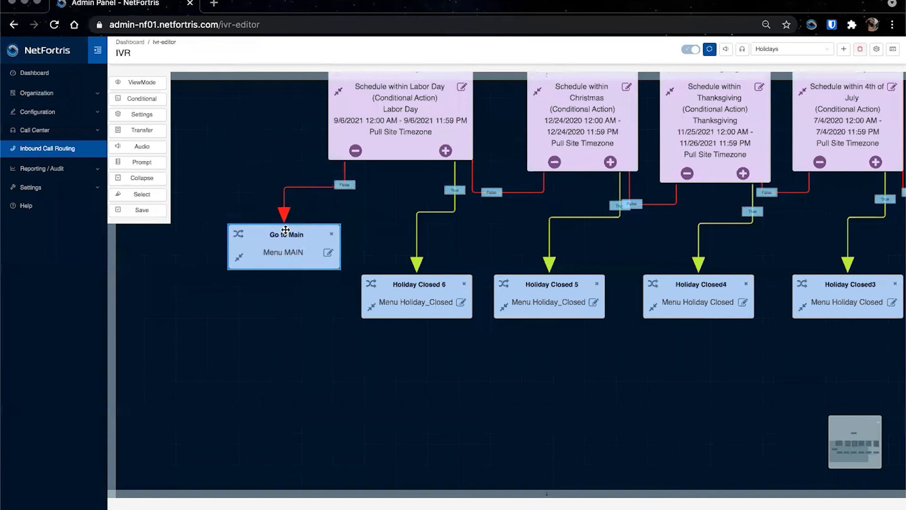
pyautogui.scroll(-5, 261, 182)
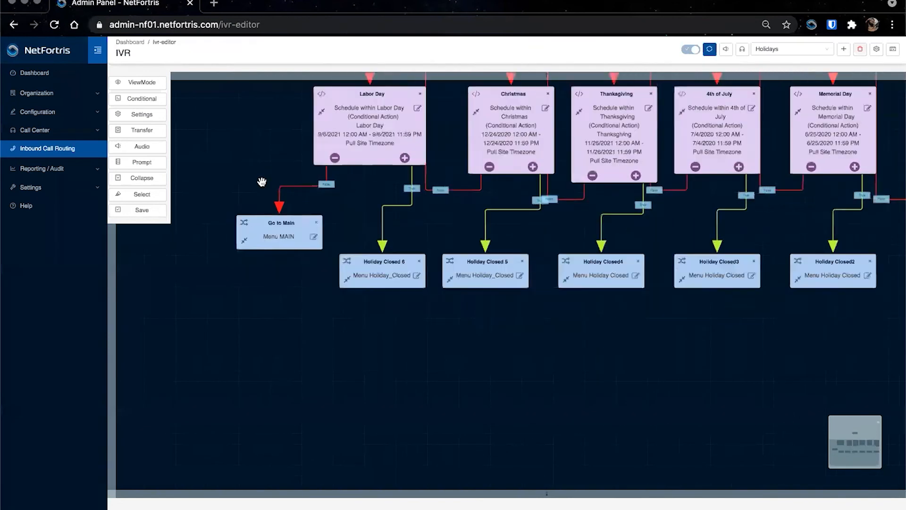
pyautogui.moveTo(234, 185); pyautogui.dragTo(225, 194)
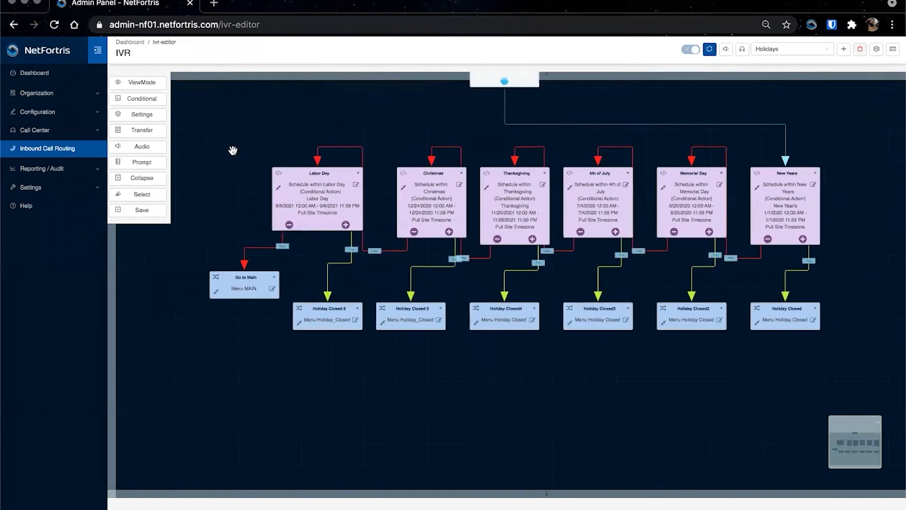
pyautogui.moveTo(233, 148); pyautogui.dragTo(232, 178)
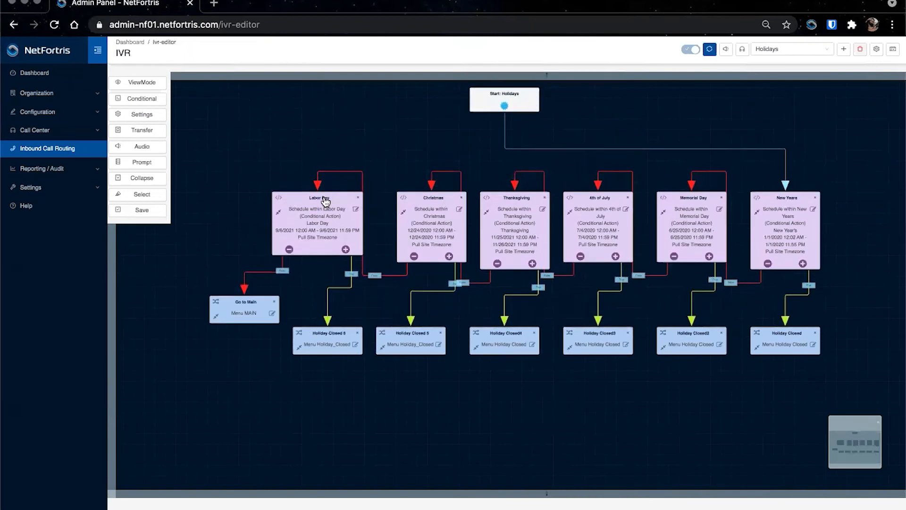
pyautogui.click(128, 212)
# Step: Open the MAIN IVR flow and select its Start node above the Business Hours conditional
pyautogui.click(808, 51)
pyautogui.write('main')
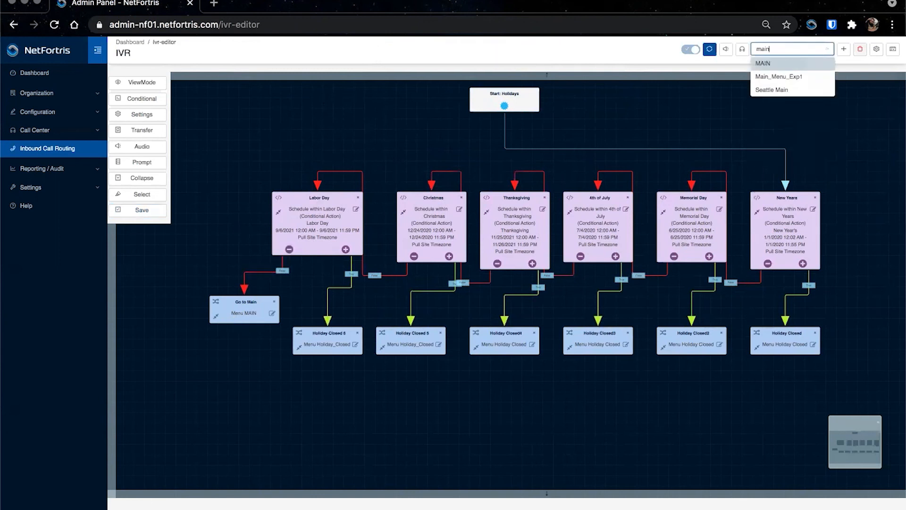
pyautogui.click(781, 66)
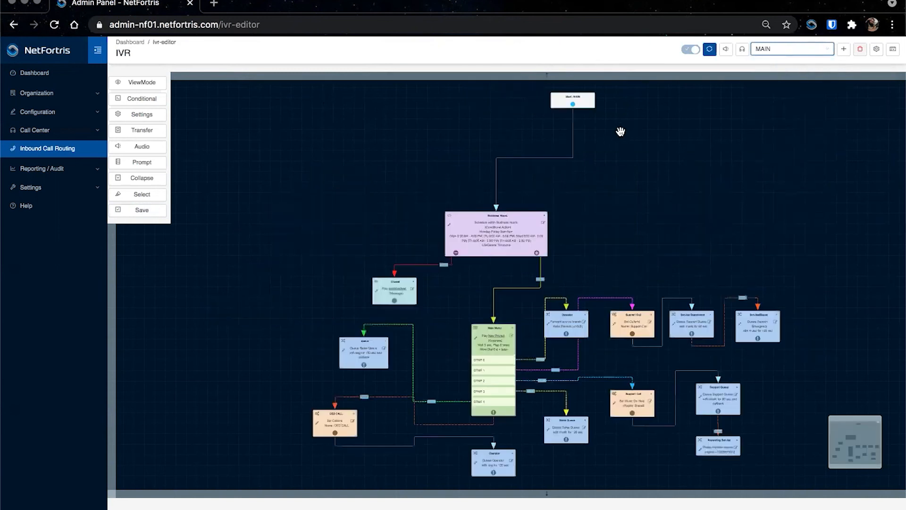
pyautogui.click(578, 105)
pyautogui.scroll(3, 576, 111)
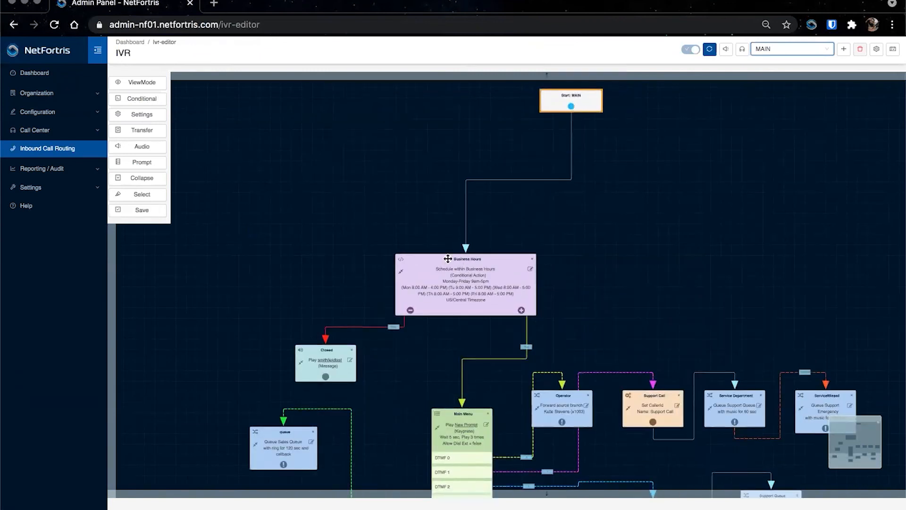
pyautogui.moveTo(495, 239); pyautogui.dragTo(495, 149)
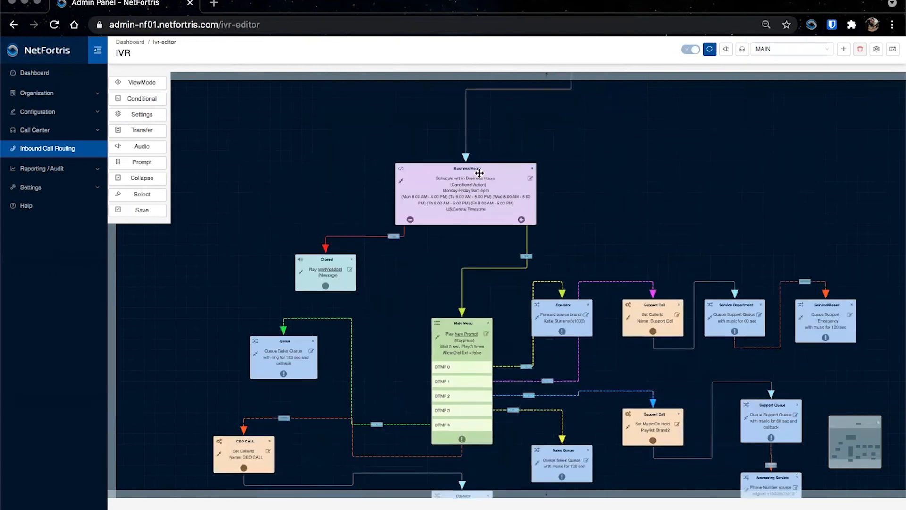